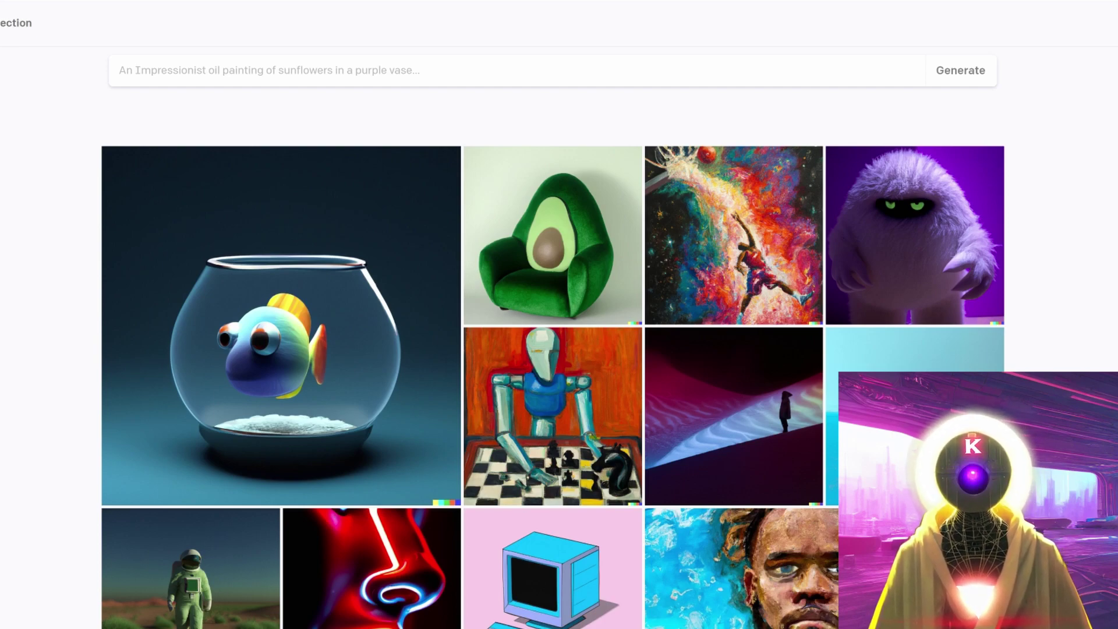
Step: Accept the square crop of the long-haired young man's portrait and open it for editing
scroll(553, 373, "down", 2)
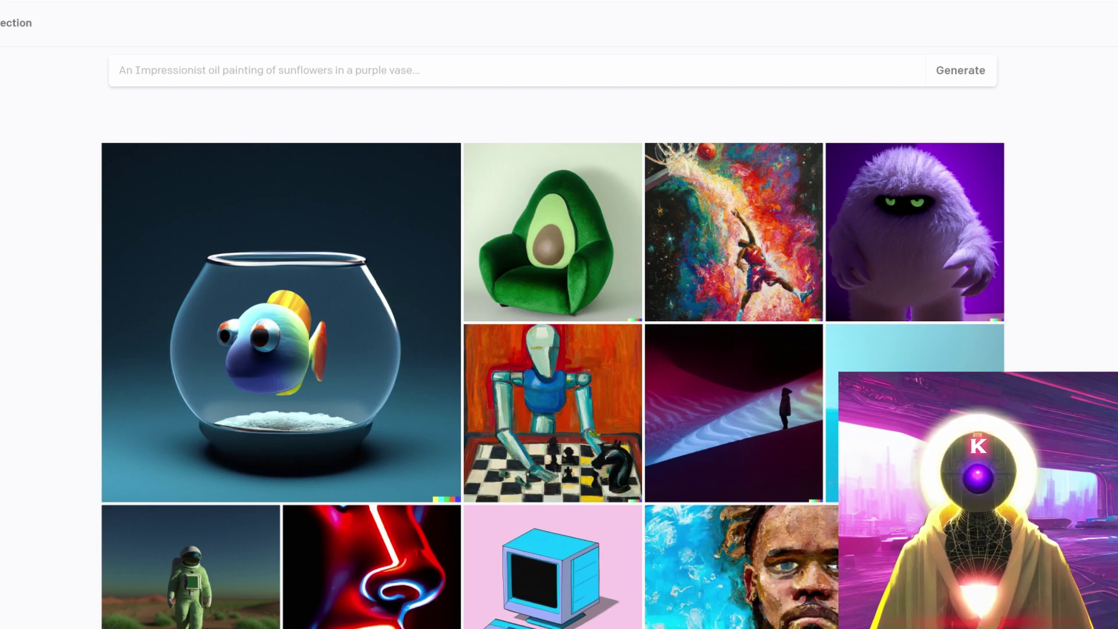
mouse_move(142, 280)
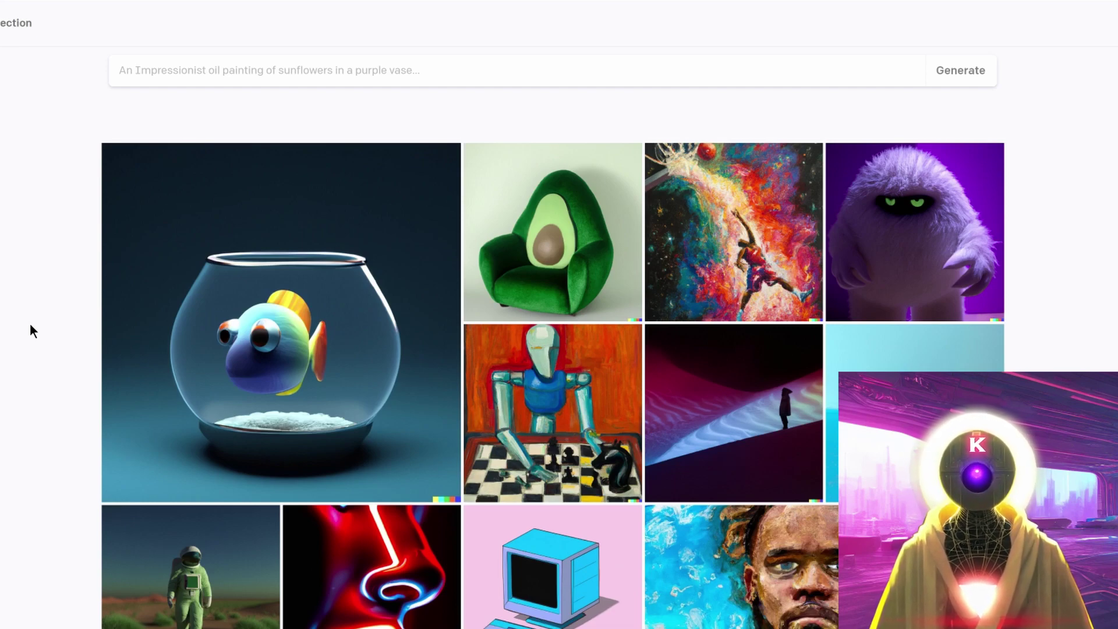
scroll(19, 275, "up", 5)
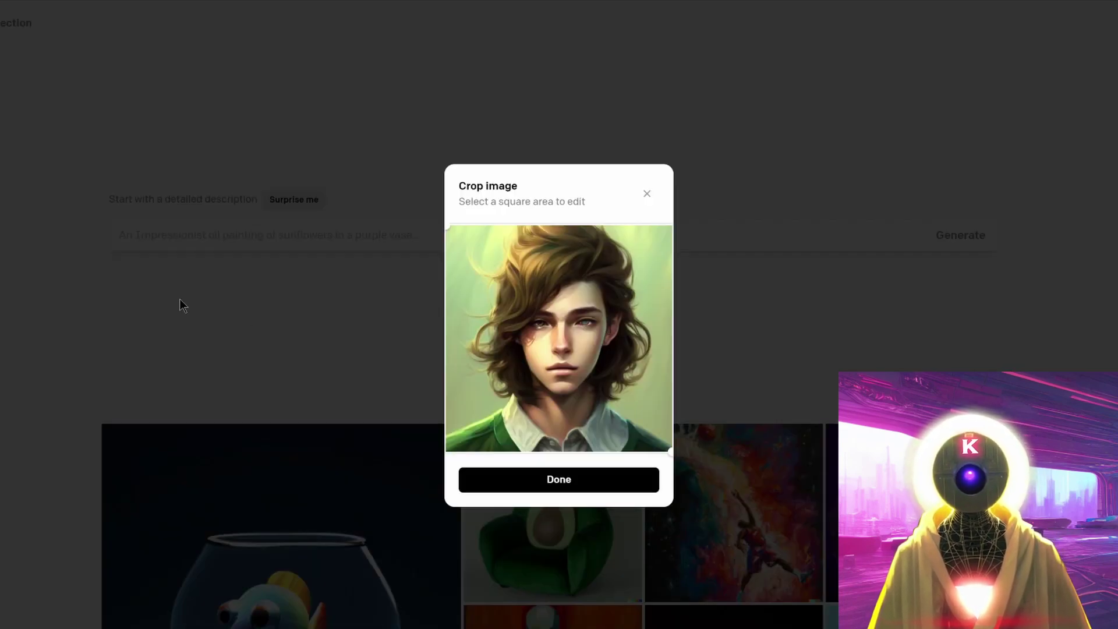
left_click(616, 476)
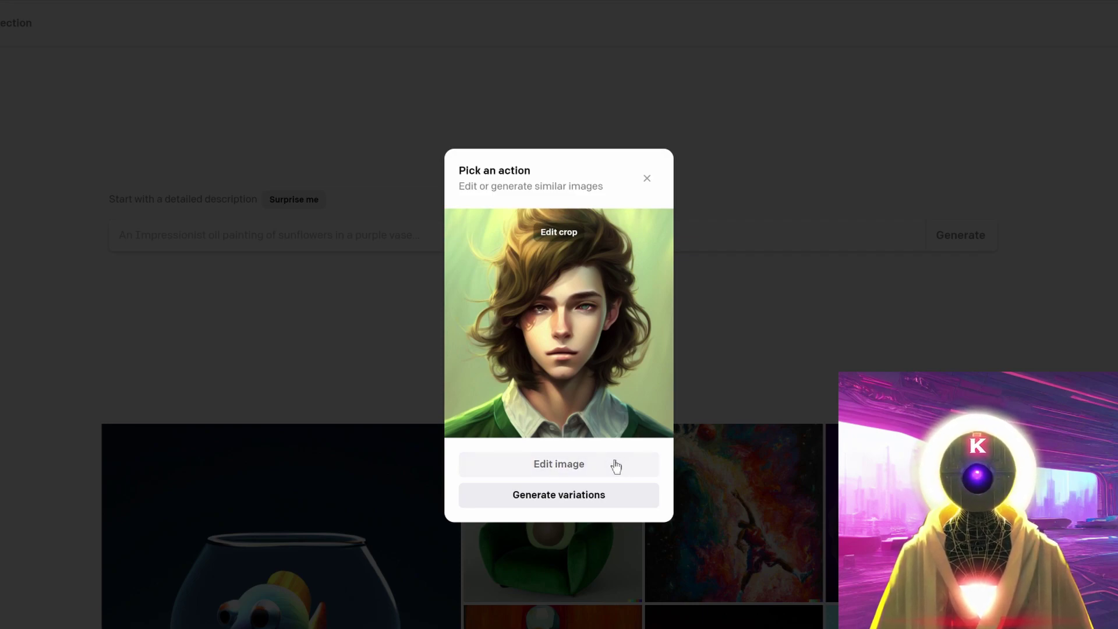
left_click(616, 466)
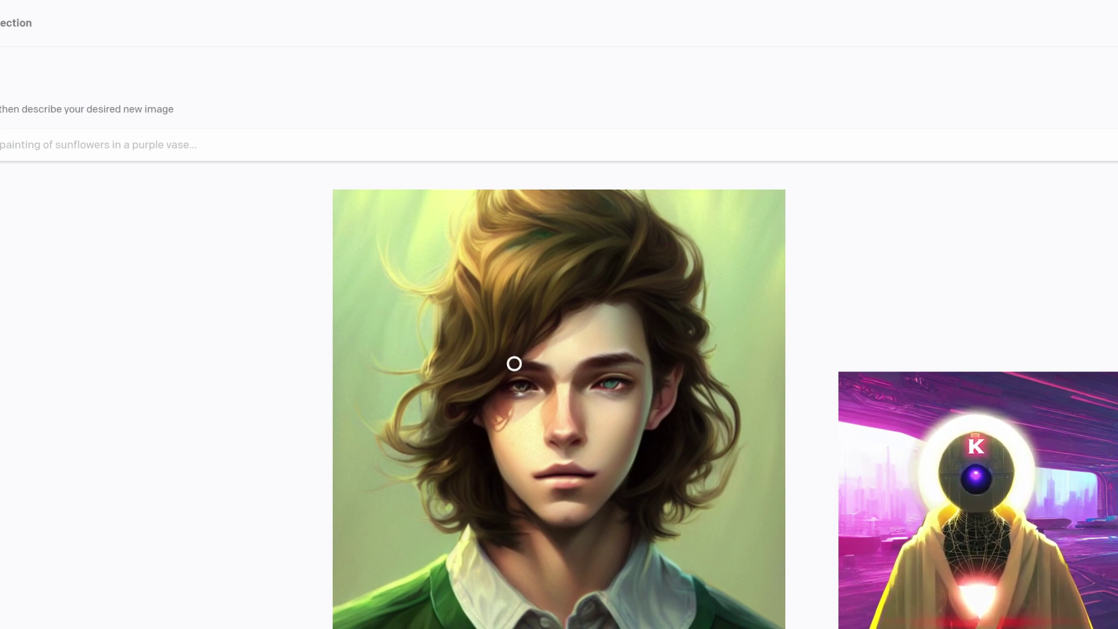
Step: Erase the area around both eyes and enter 'glasses' as the edit description
mouse_move(516, 361)
left_mouse_down()
mouse_move(553, 361)
mouse_move(562, 372)
mouse_move(494, 409)
mouse_move(562, 407)
mouse_move(652, 364)
left_mouse_up()
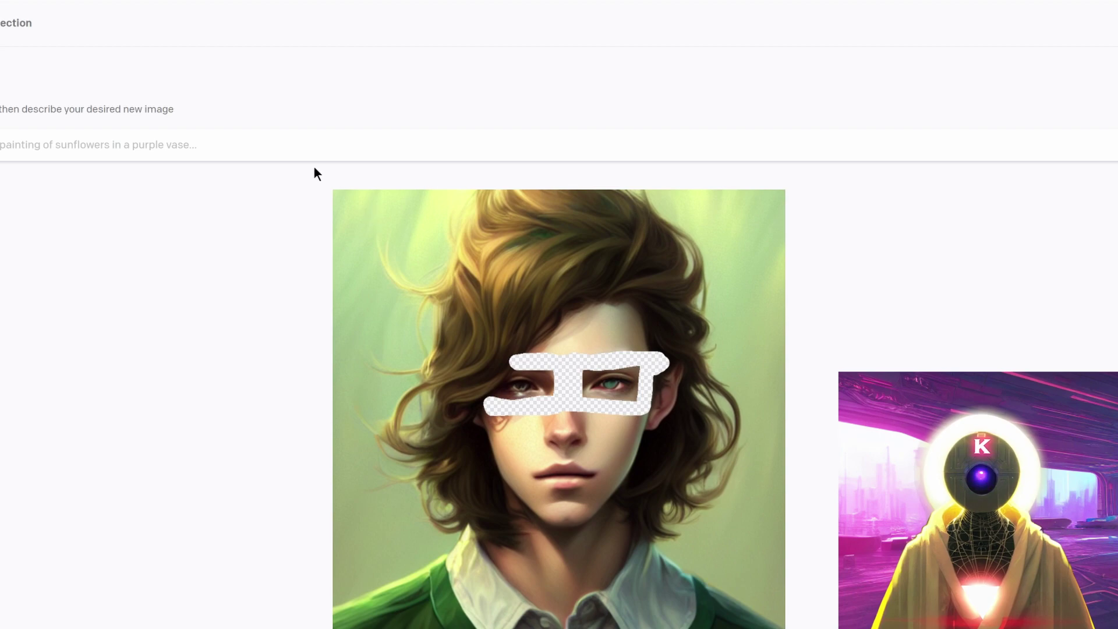
left_click(288, 147)
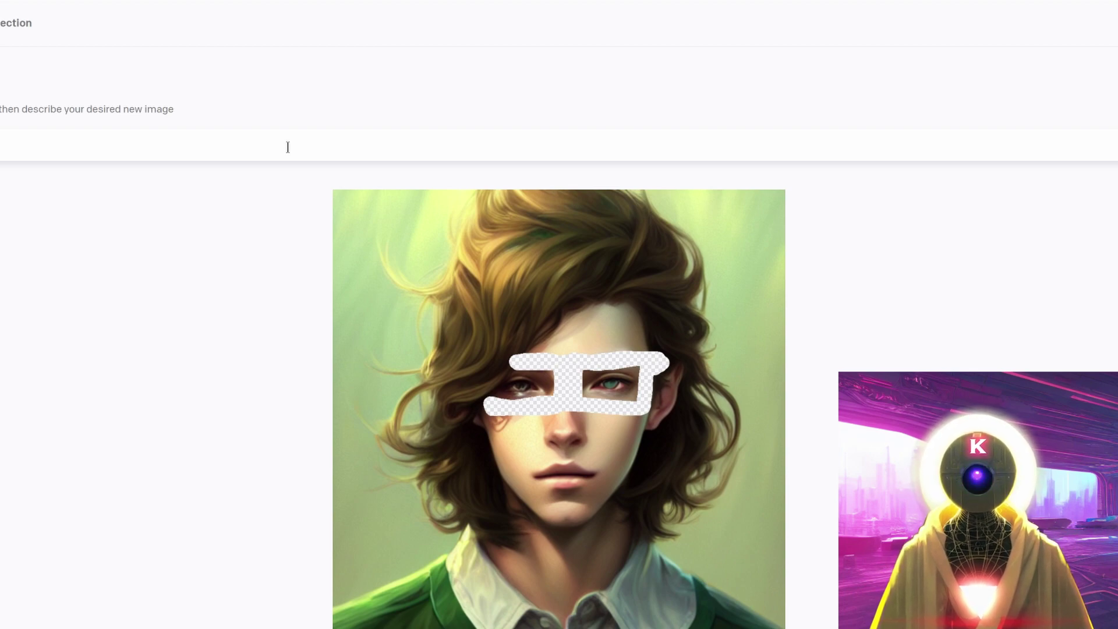
type("glasses")
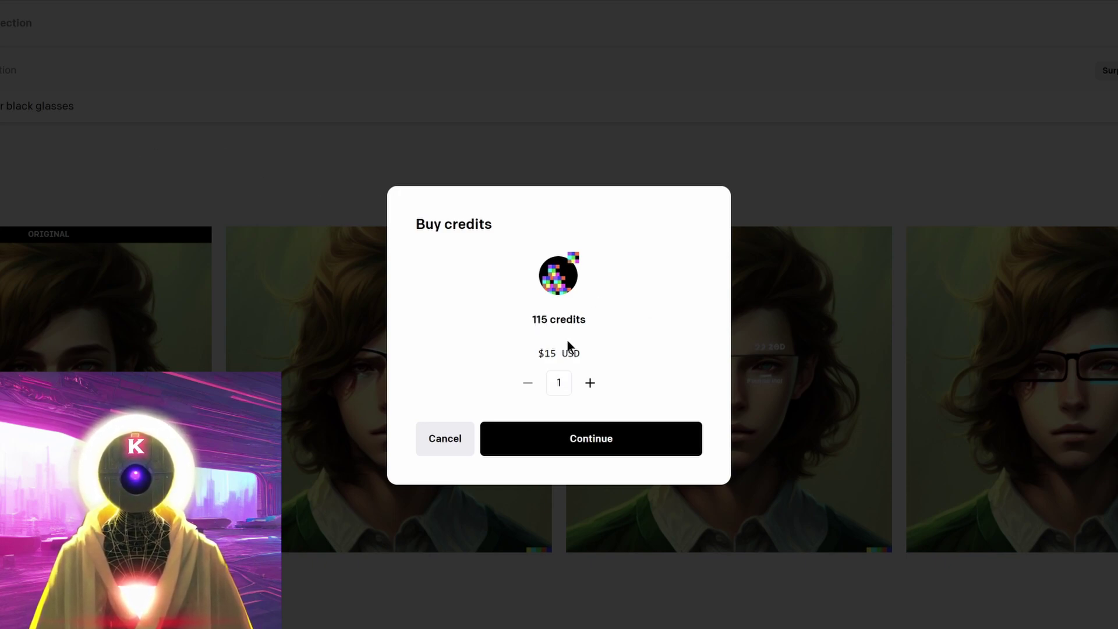
Step: Switch to Calculator showing 15 ÷ 115, about $0.13 per credit
key("alt+Tab")
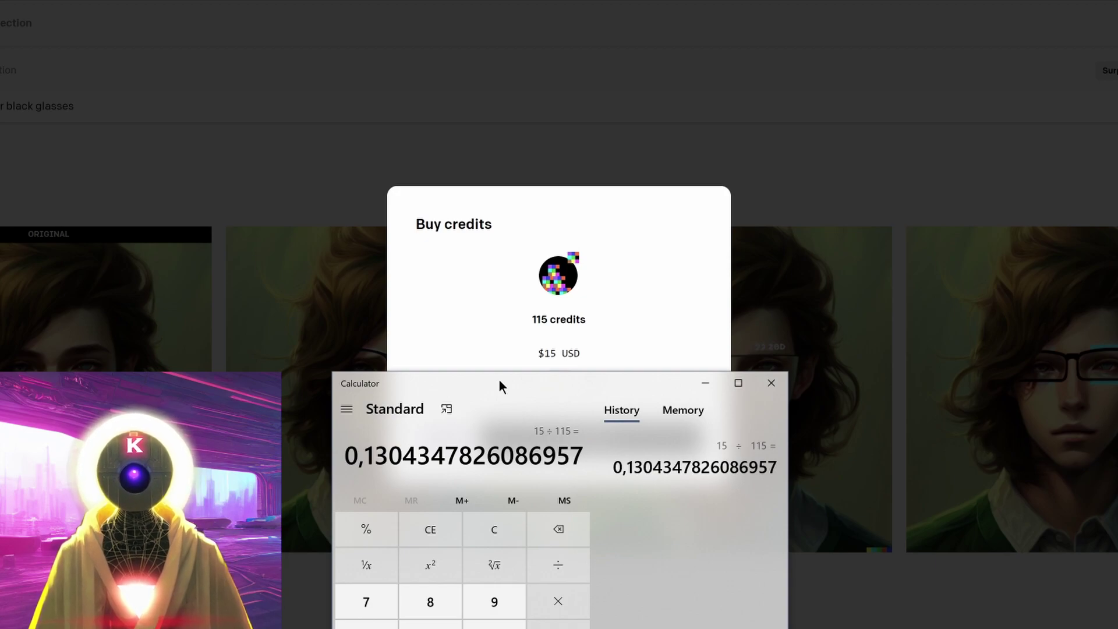
Step: Dismiss the 115-credits-for-$15 offer and the Calculator
left_click(843, 197)
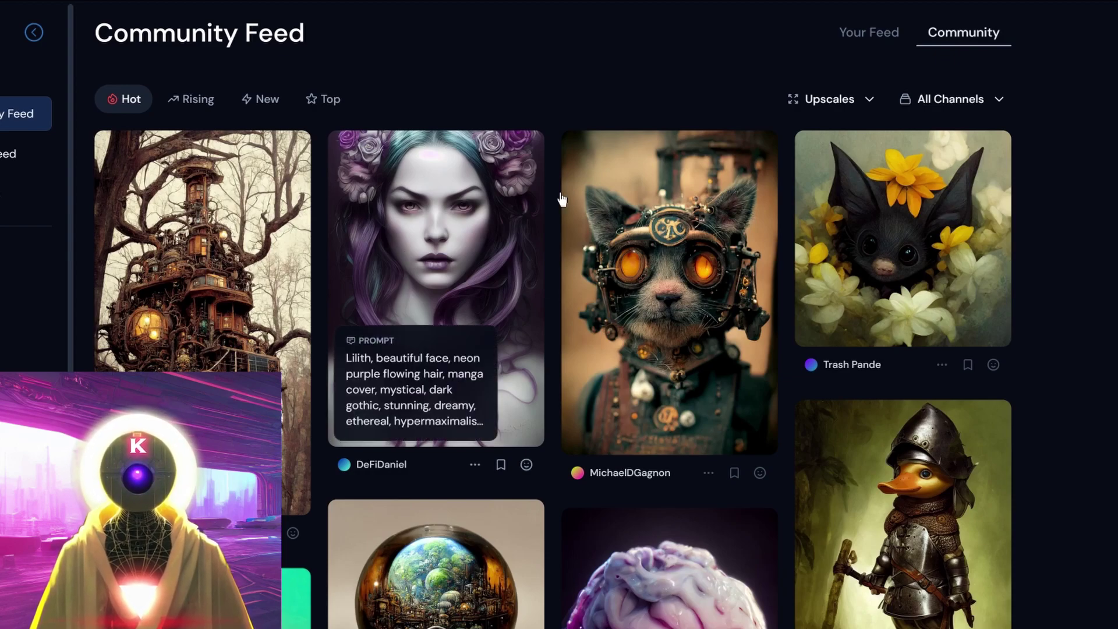
Step: Browse the Hot images in Midjourney's Community Feed, read one image's prompt, and return to the top
scroll(1116, 258, "down", 8)
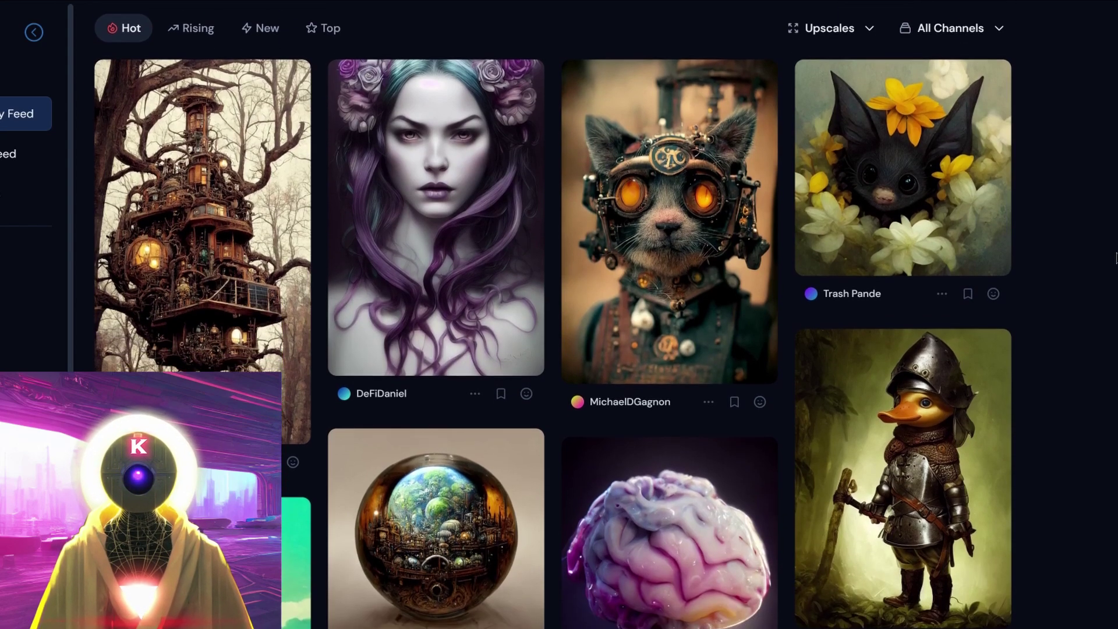
scroll(1116, 257, "down", 4)
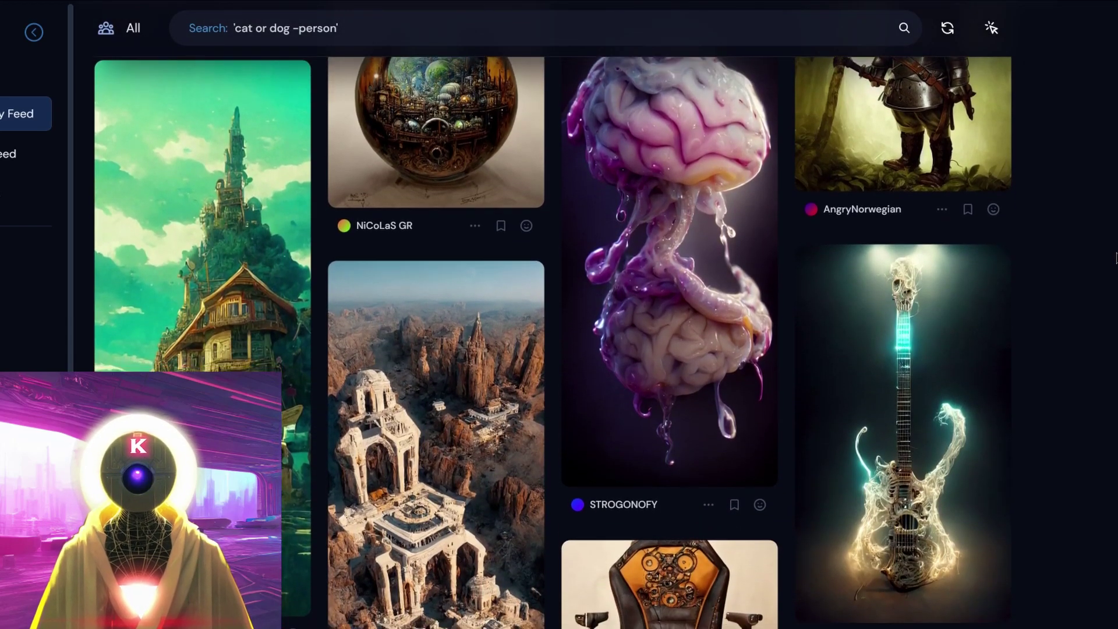
scroll(1099, 269, "up", 5)
scroll(1102, 269, "up", 8)
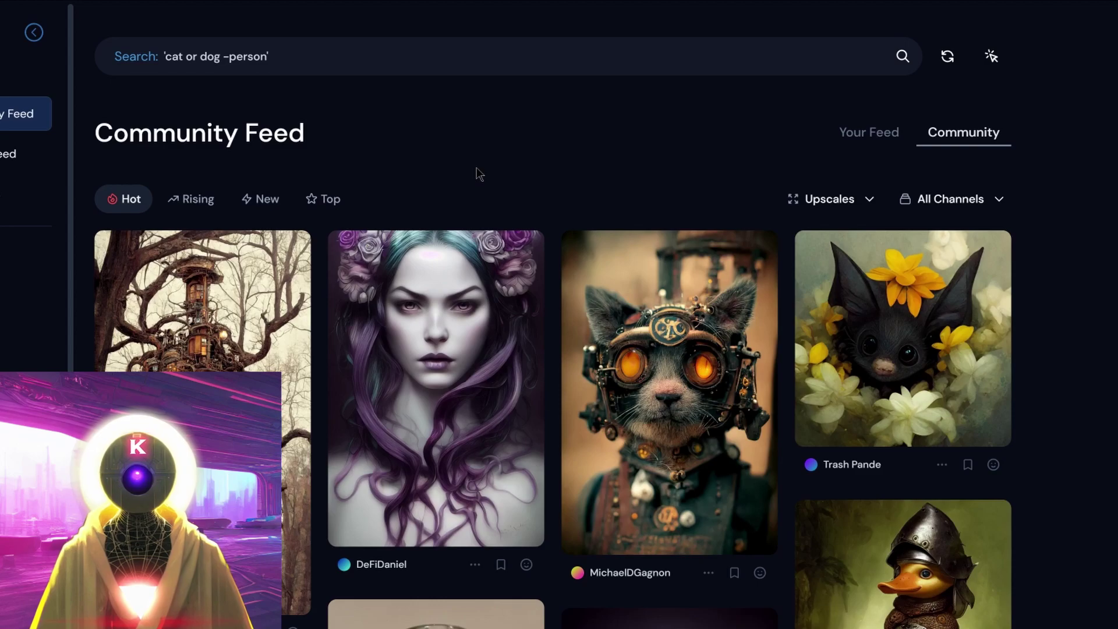
mouse_move(473, 356)
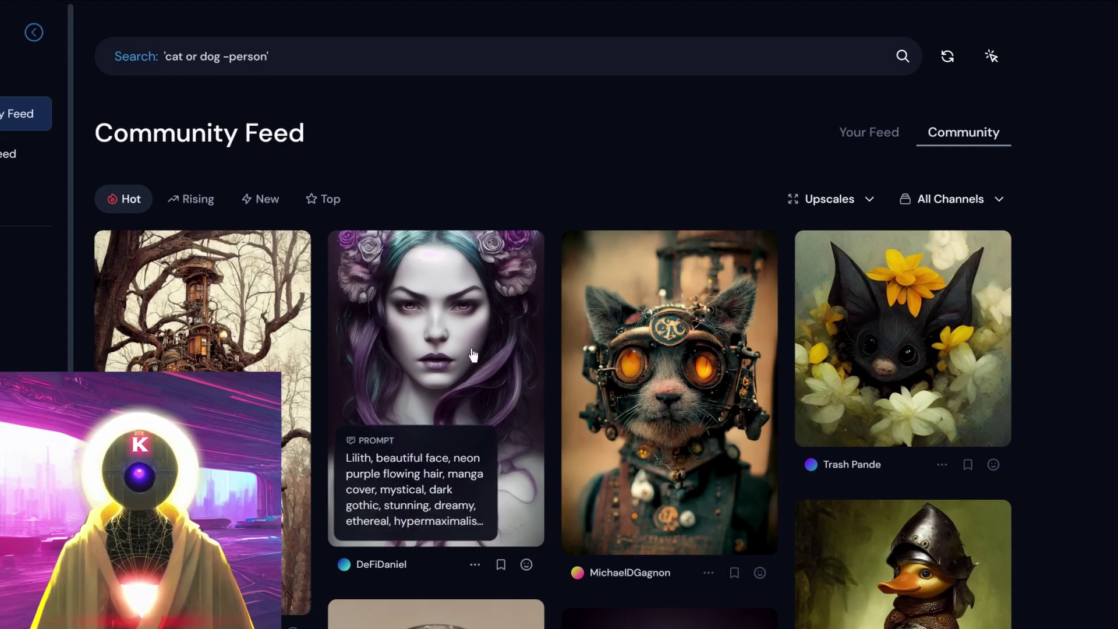
scroll(473, 355, "down", 7)
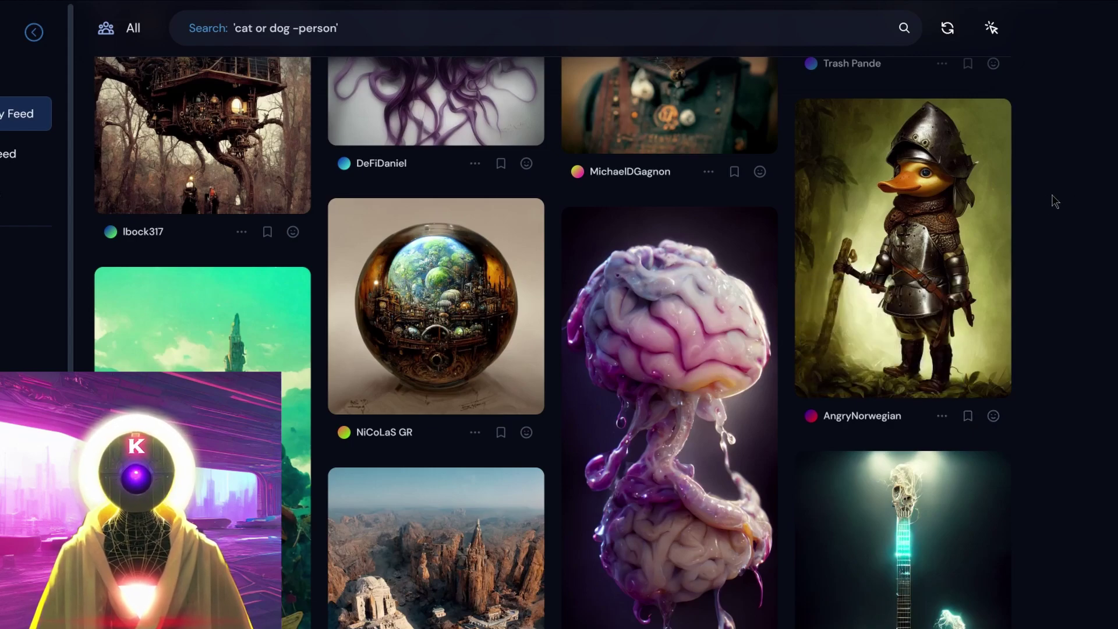
scroll(1048, 198, "up", 5)
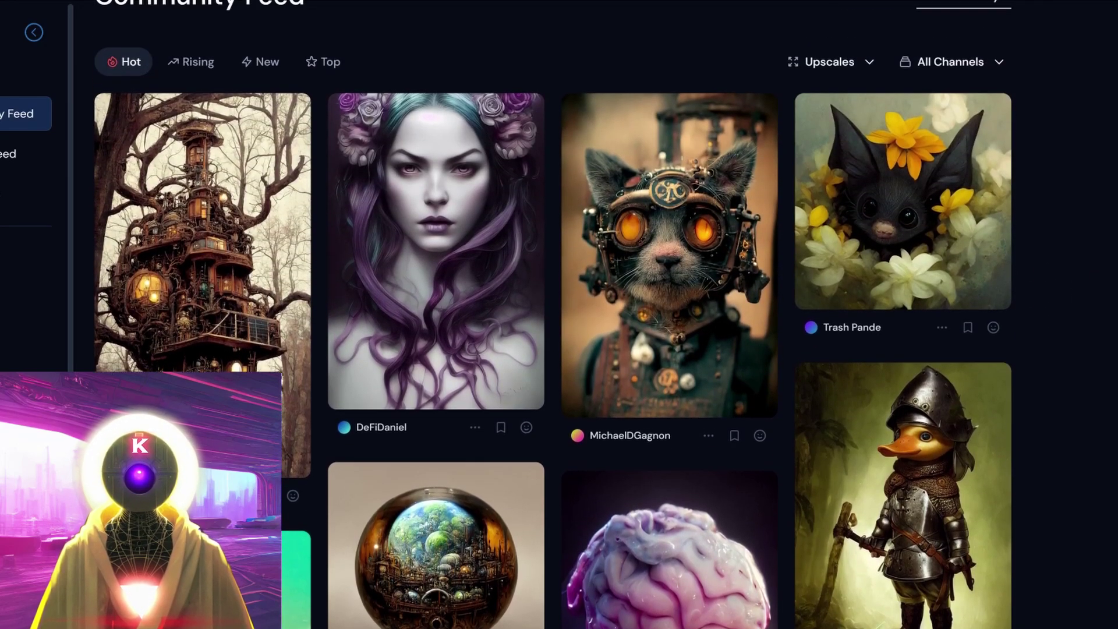
scroll(1048, 198, "up", 1)
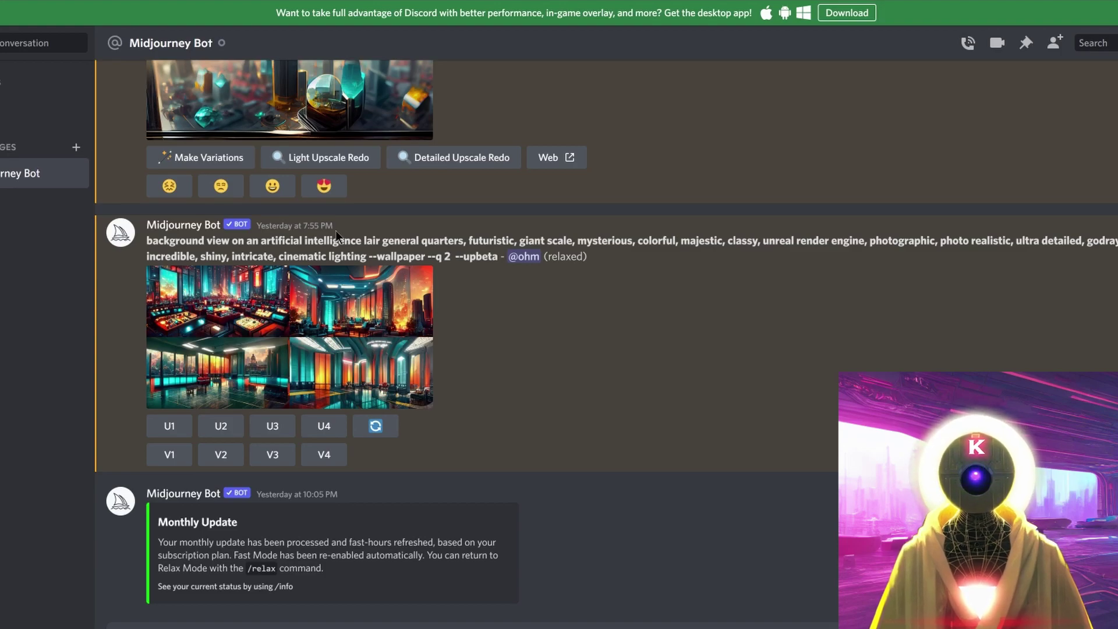
Step: View the futuristic AI-lair image grid enlarged, then close the preview
left_click(205, 381)
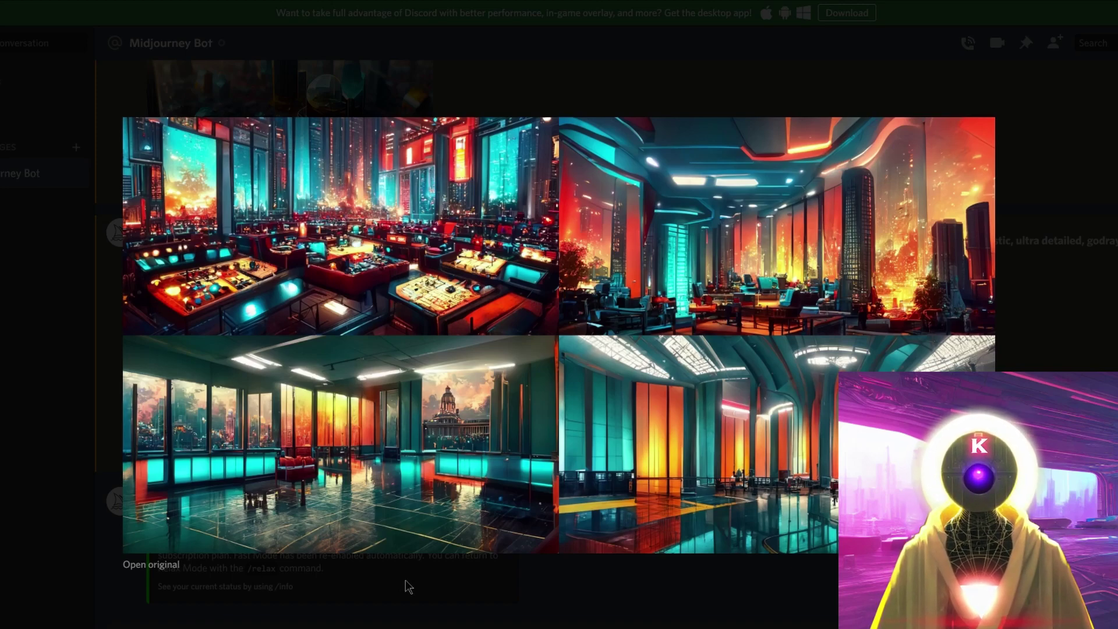
left_click(408, 586)
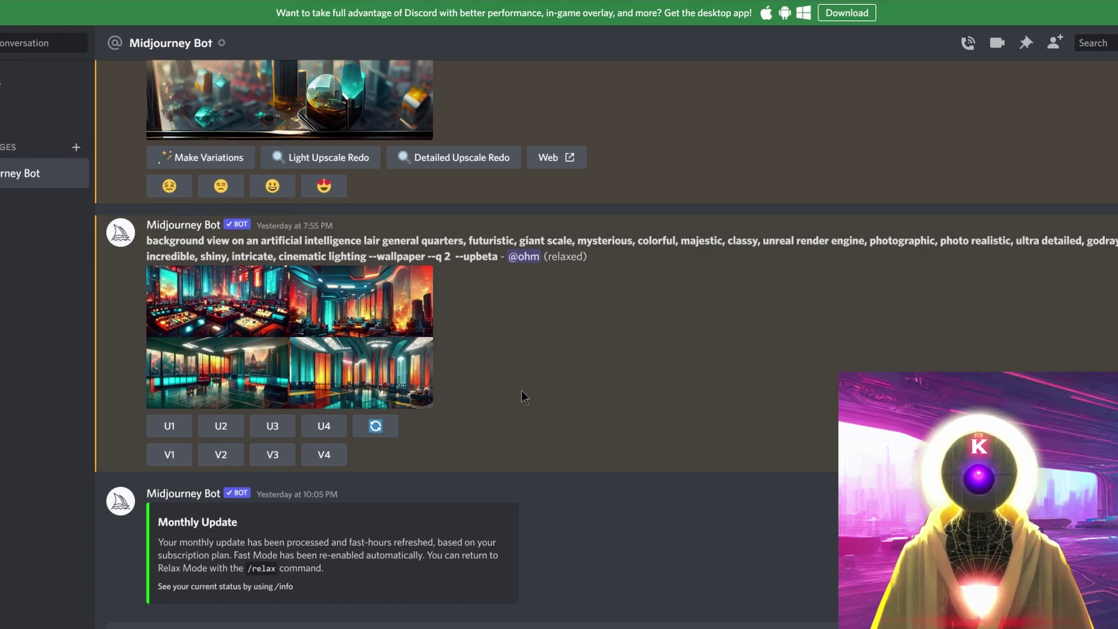
Step: Send the Midjourney Bot the /imagine prompt 'solitude --ar 16:9 --q 2'
left_click(358, 625)
type("/")
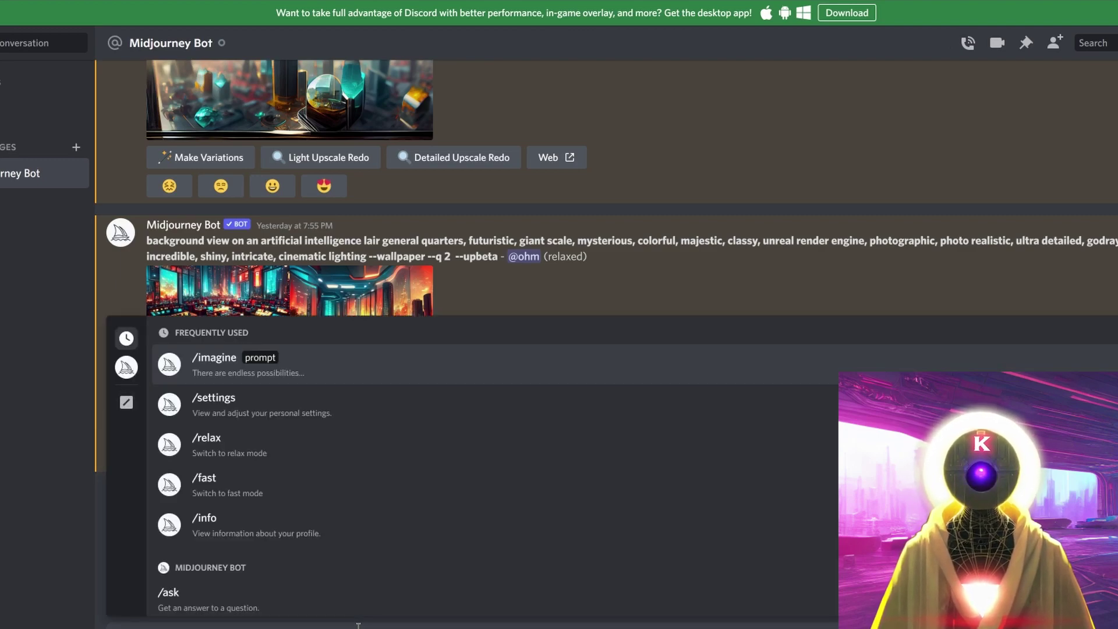
key("Return")
type("soli")
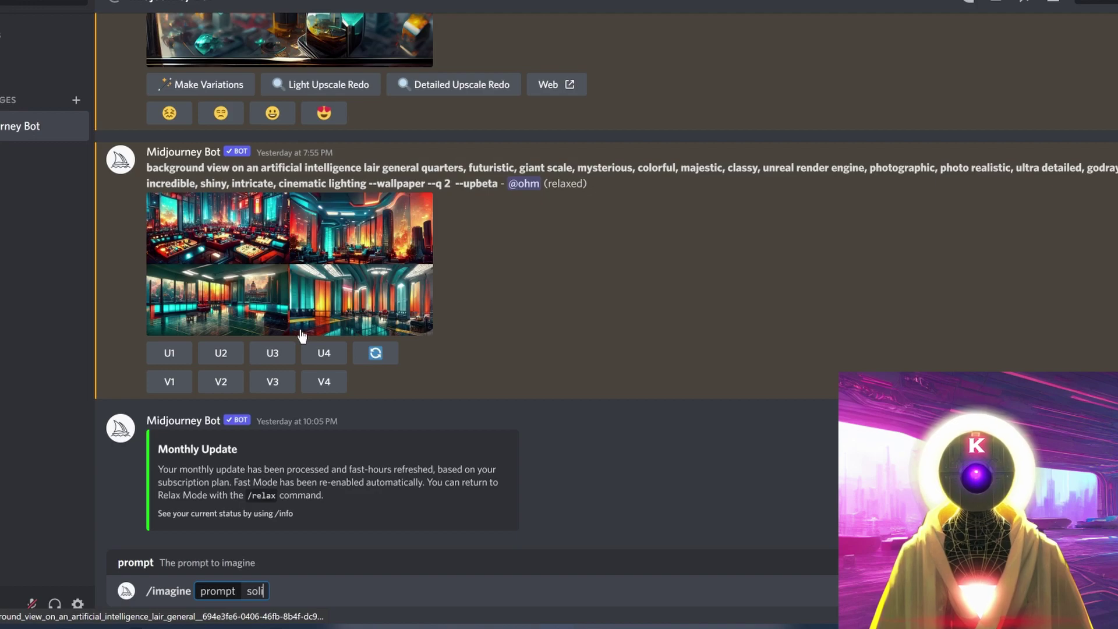
type("tude --ar 16")
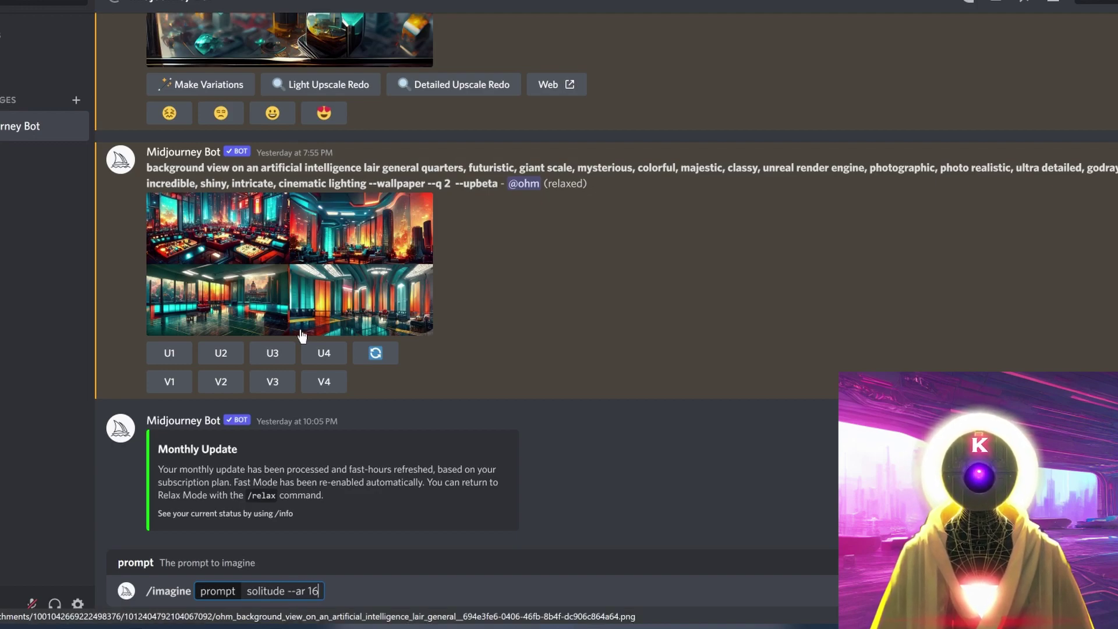
type(":9 --q")
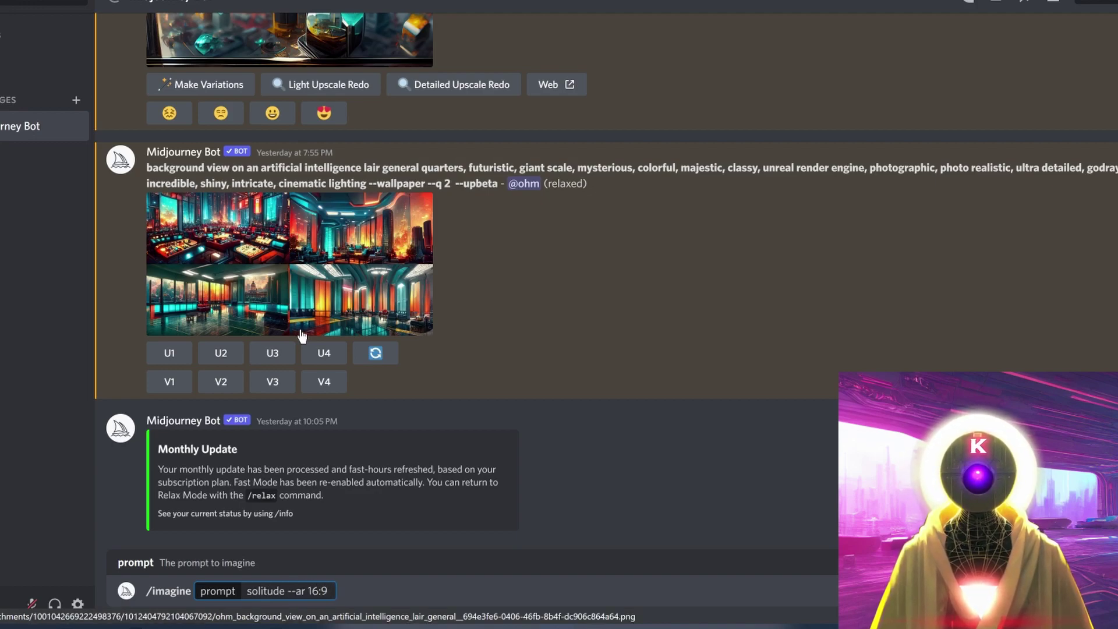
type("2")
key("Return")
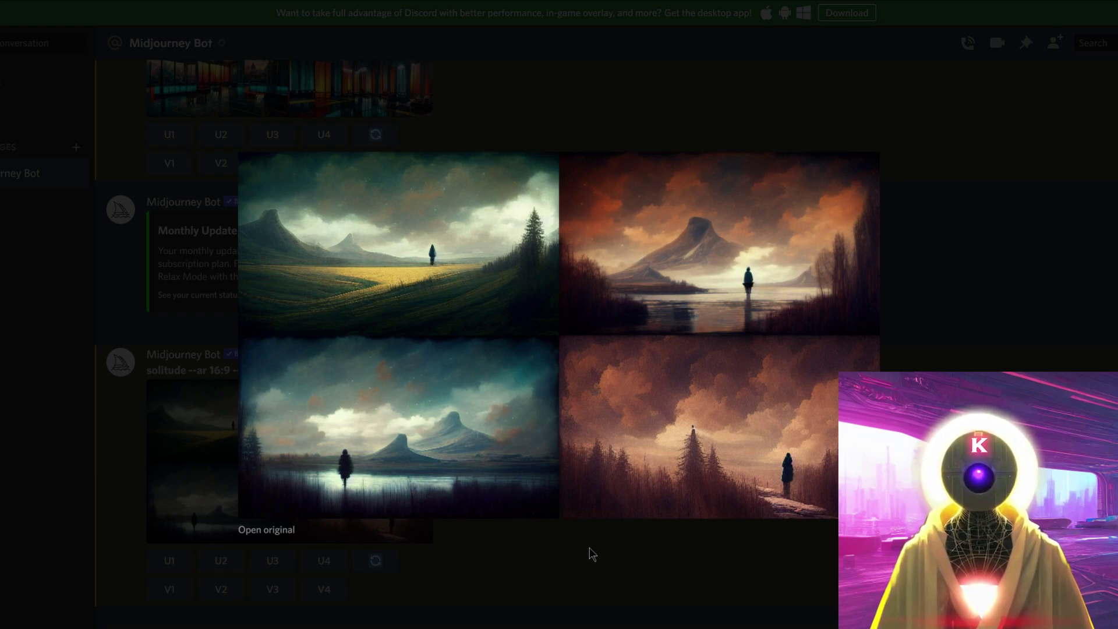
Step: Close the enlarged view of the four solitude landscapes
left_click(593, 553)
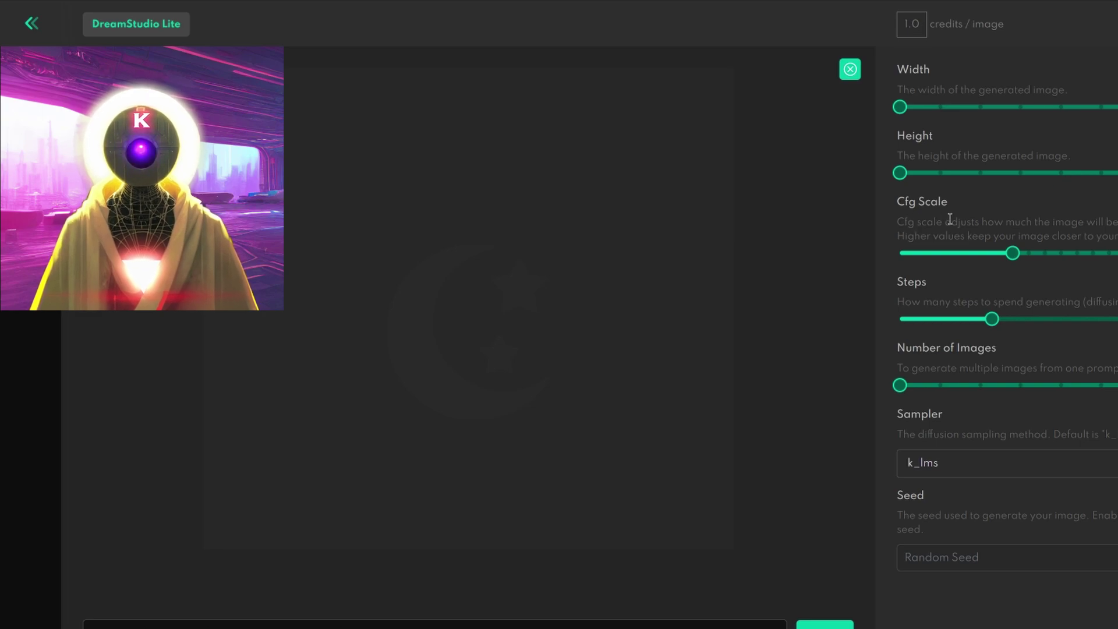
left_click_drag(945, 221, 1004, 222)
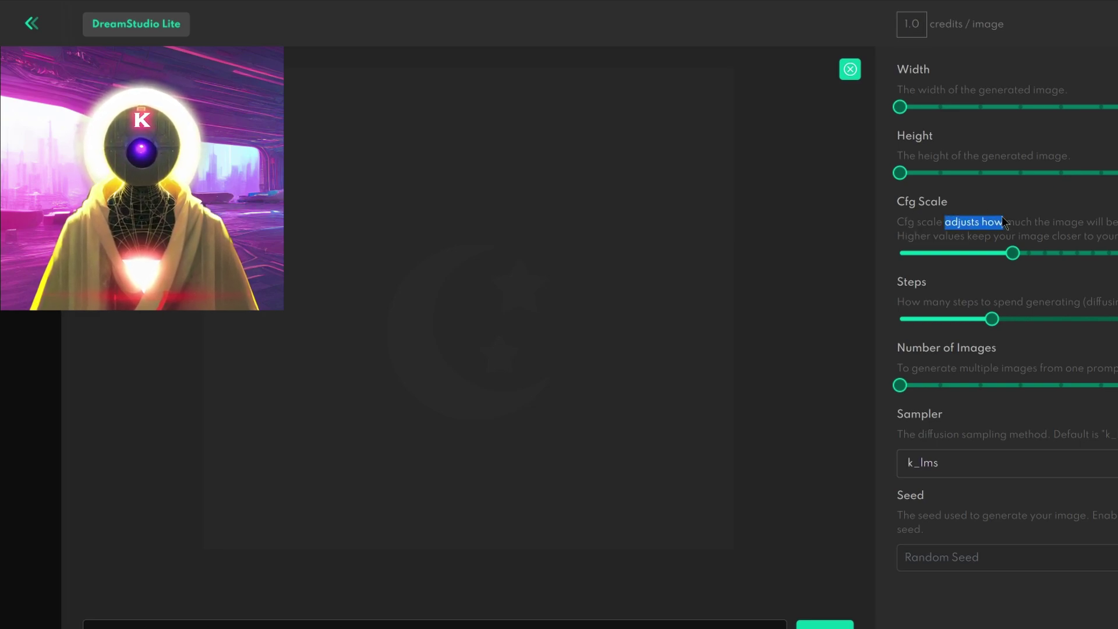
left_click(1088, 222)
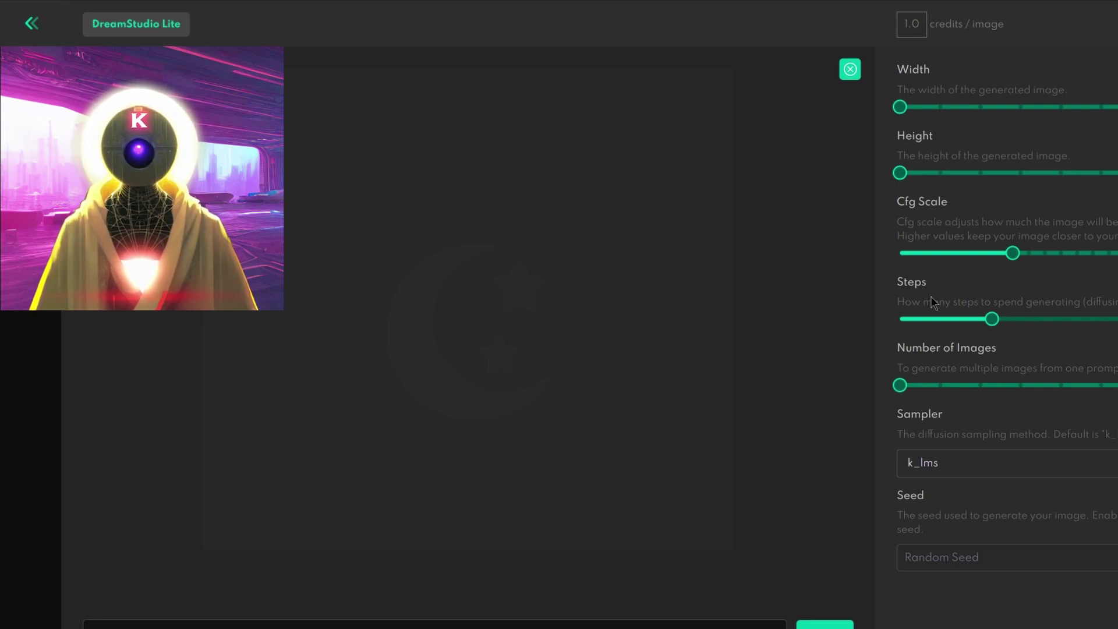
mouse_move(990, 318)
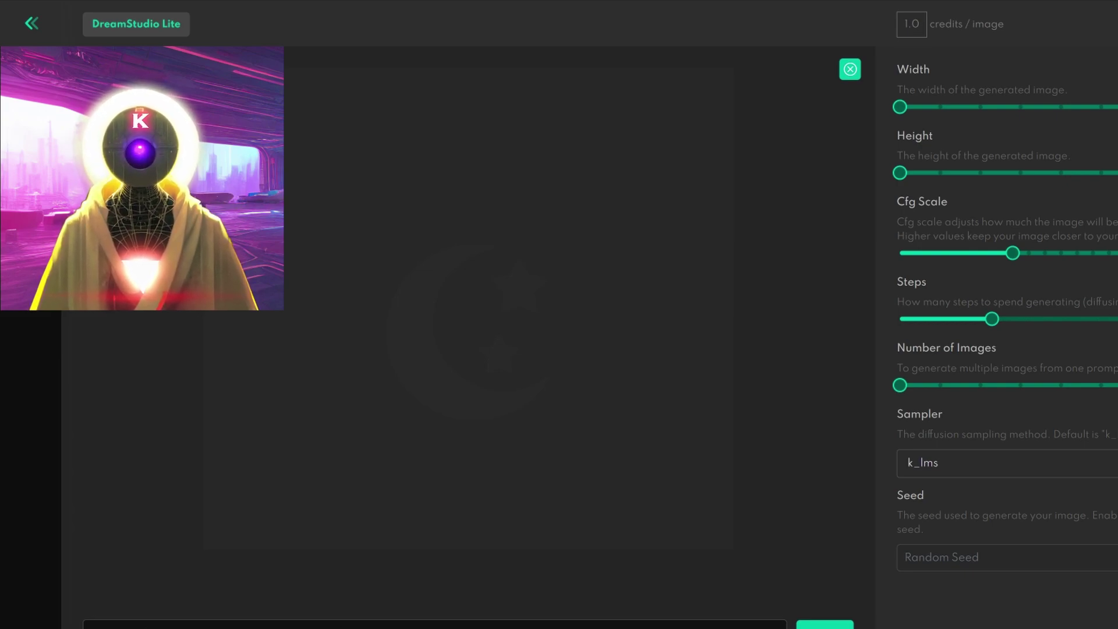
mouse_move(904, 374)
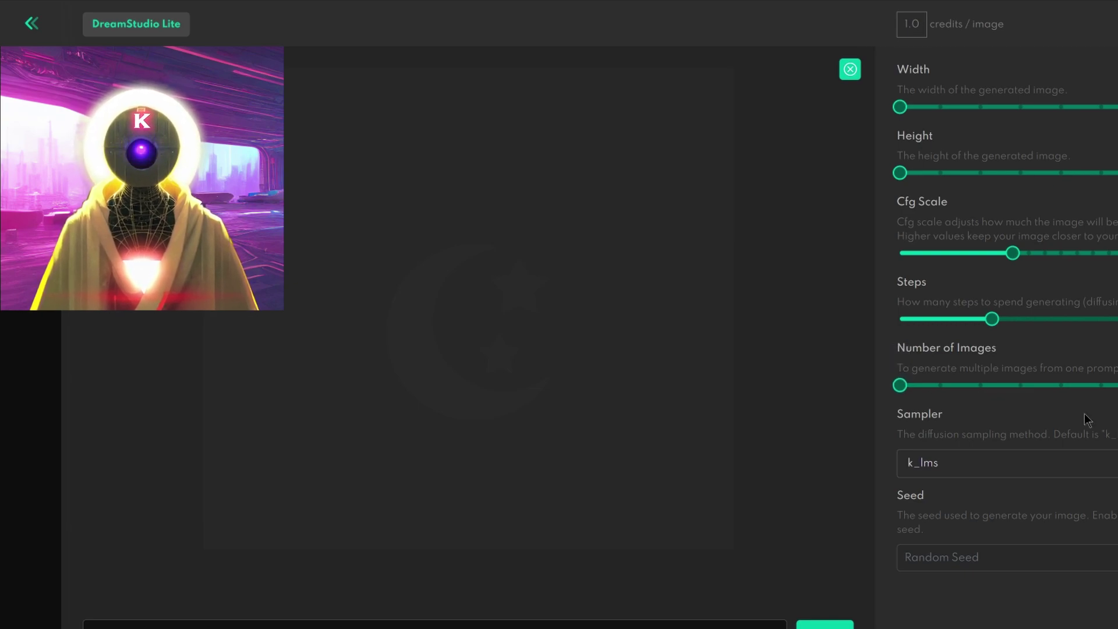
left_click(1105, 467)
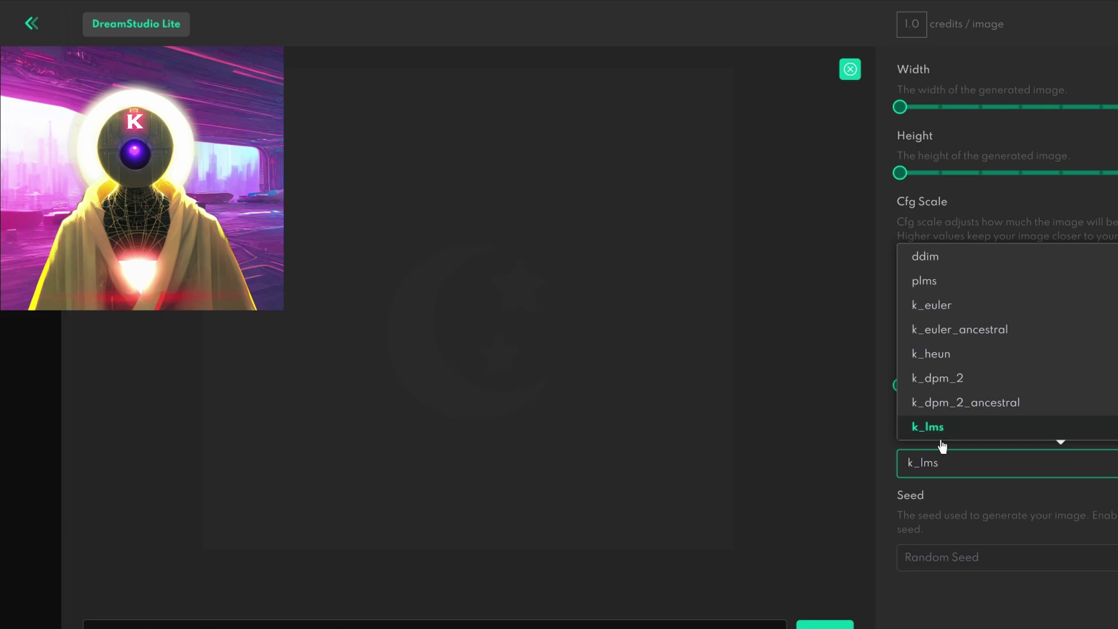
left_click(941, 431)
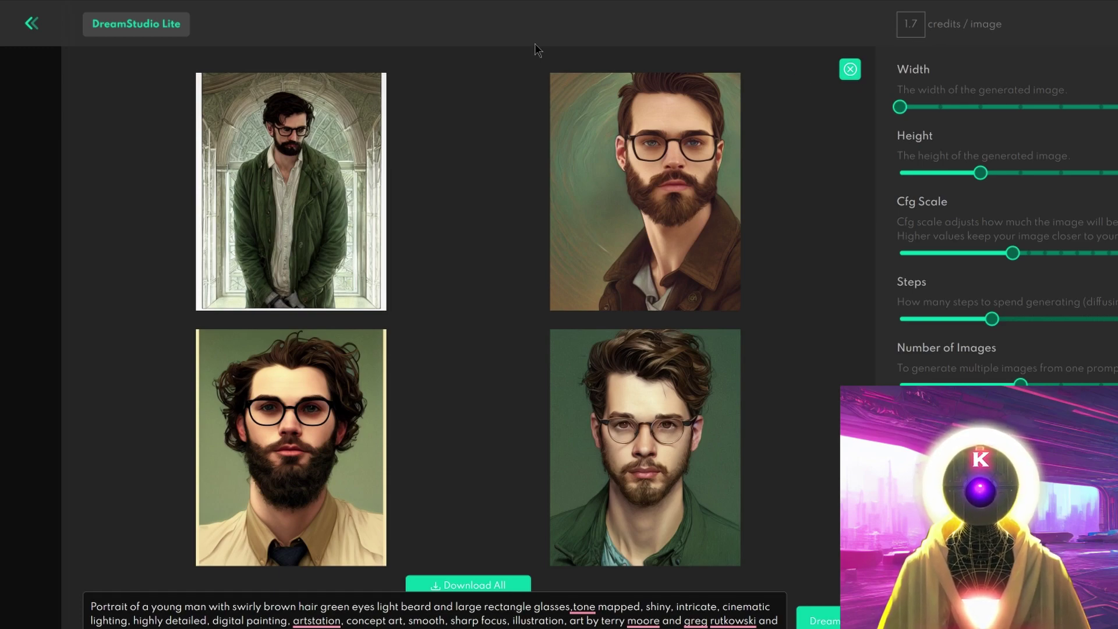
mouse_move(349, 169)
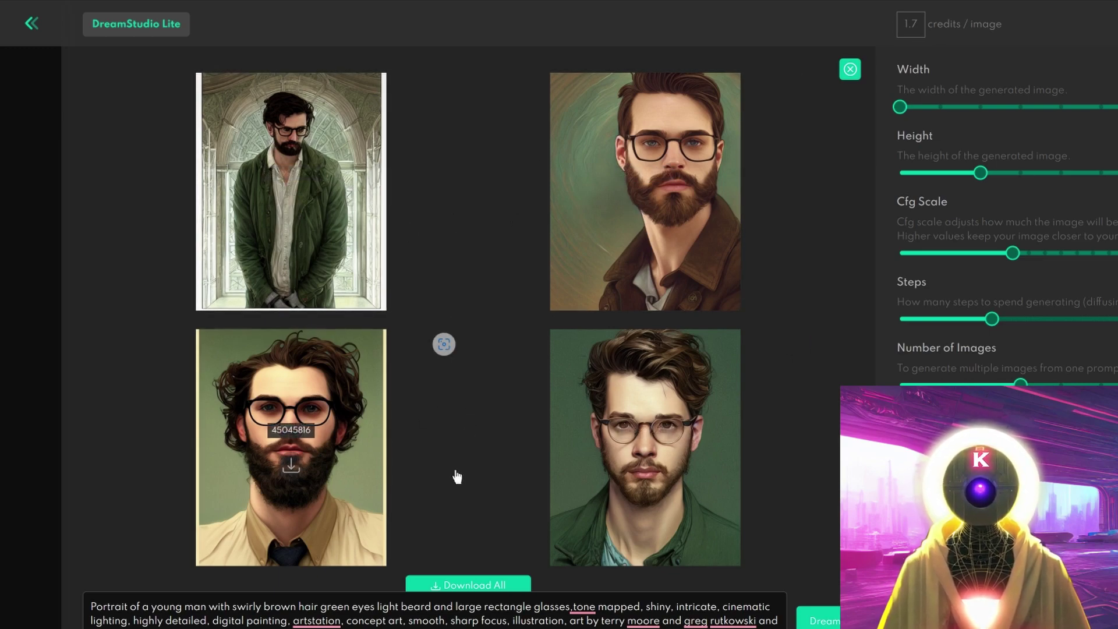
mouse_move(492, 249)
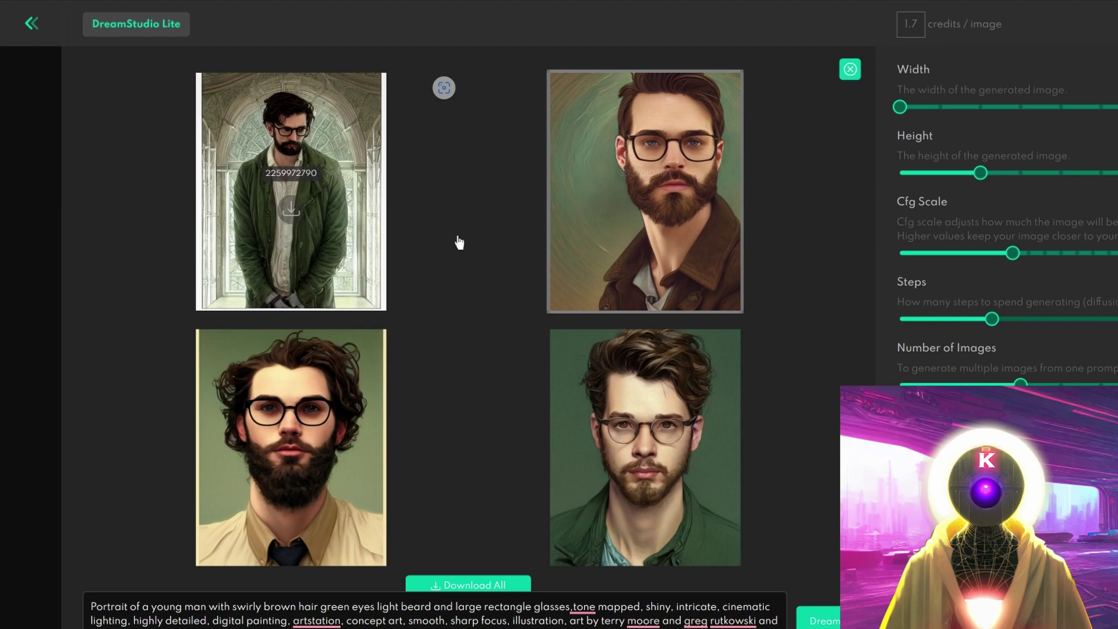